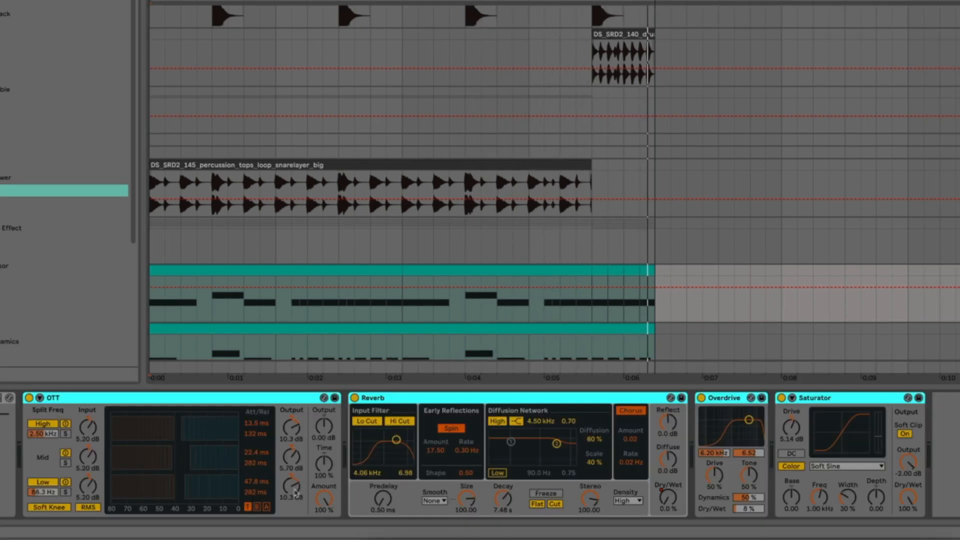
Group OTT, Reverb, Overdrive and Saturator into one effect rack, and bypass the rack to audition the unprocessed bass from the start
key("ctrl+g")
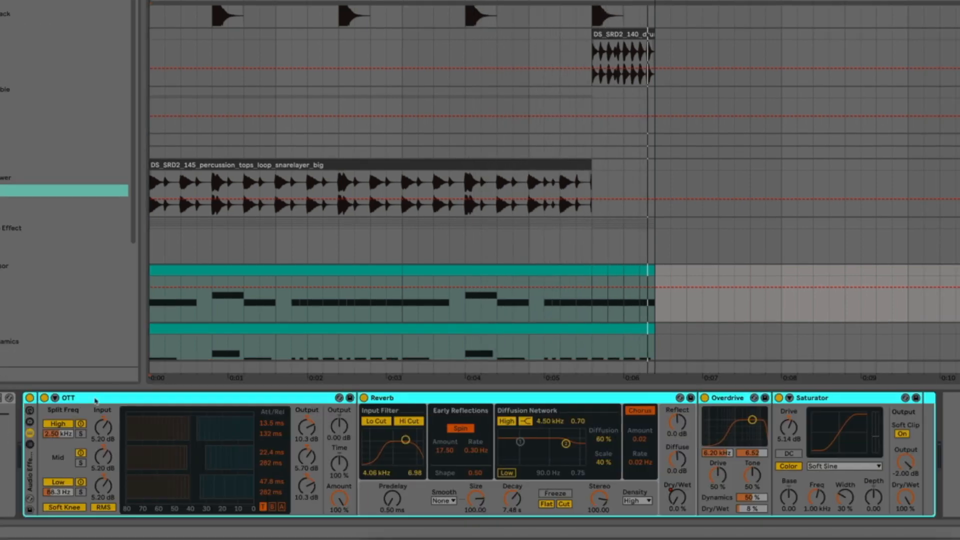
left_click(29, 398)
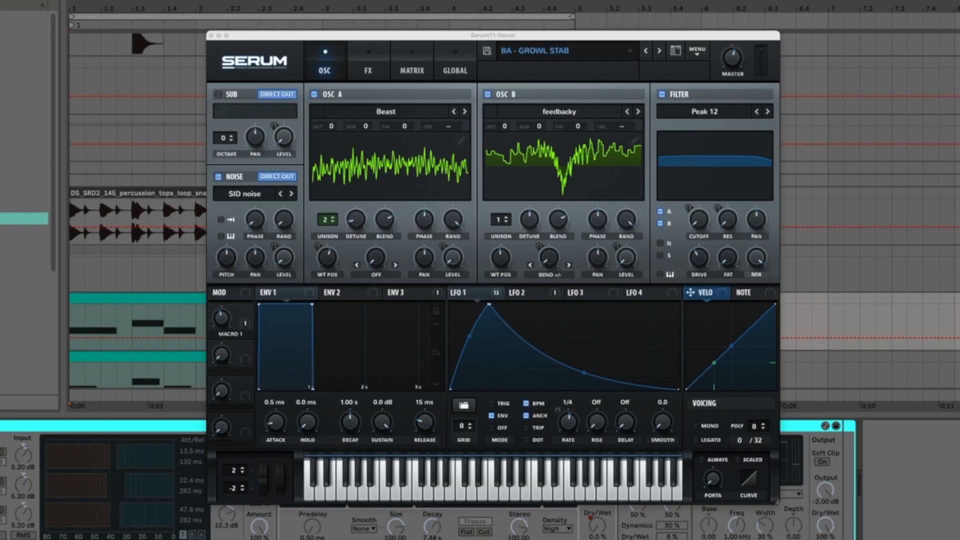
left_click(70, 327)
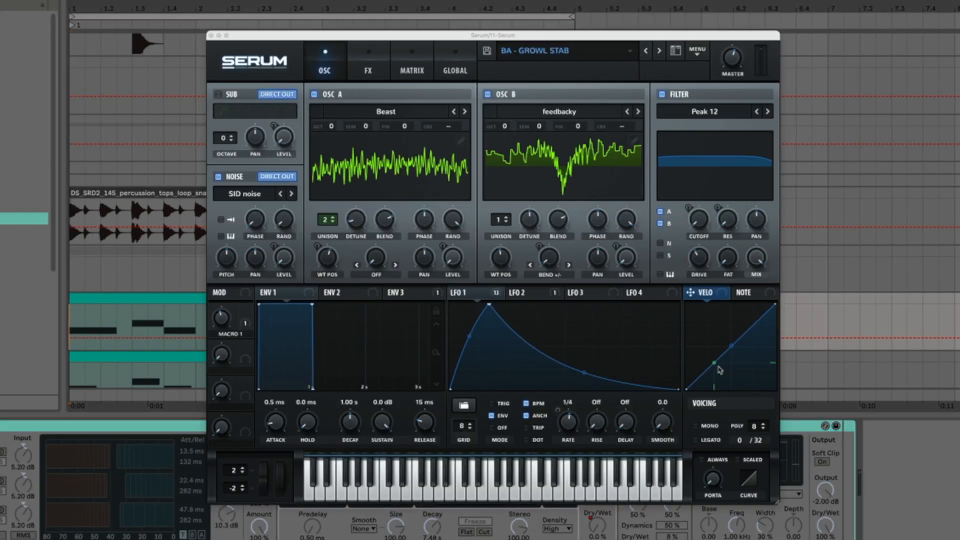
key("space")
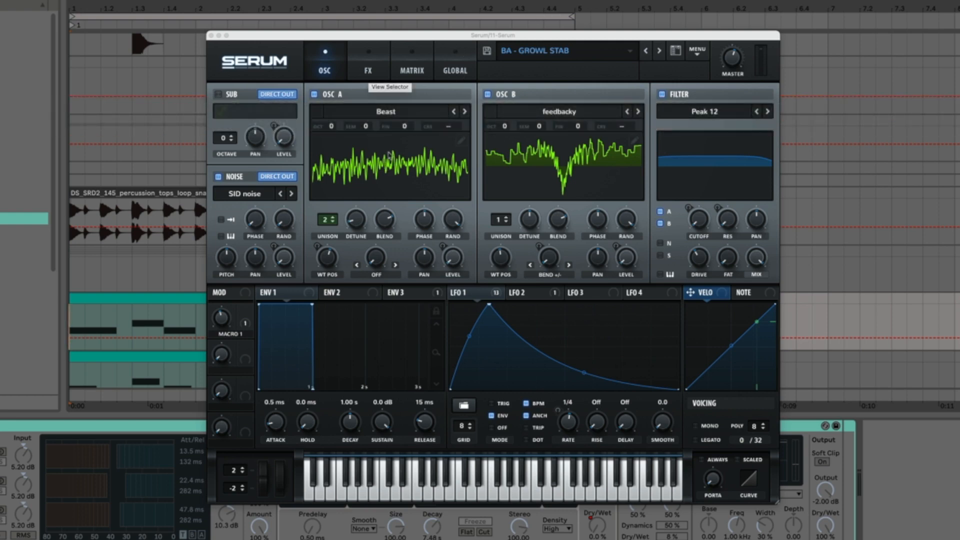
Examine the growl patch's oscillator A and B wavetables, the LFO 1 modulation targets and the filter type
left_click(398, 113)
left_click(397, 113)
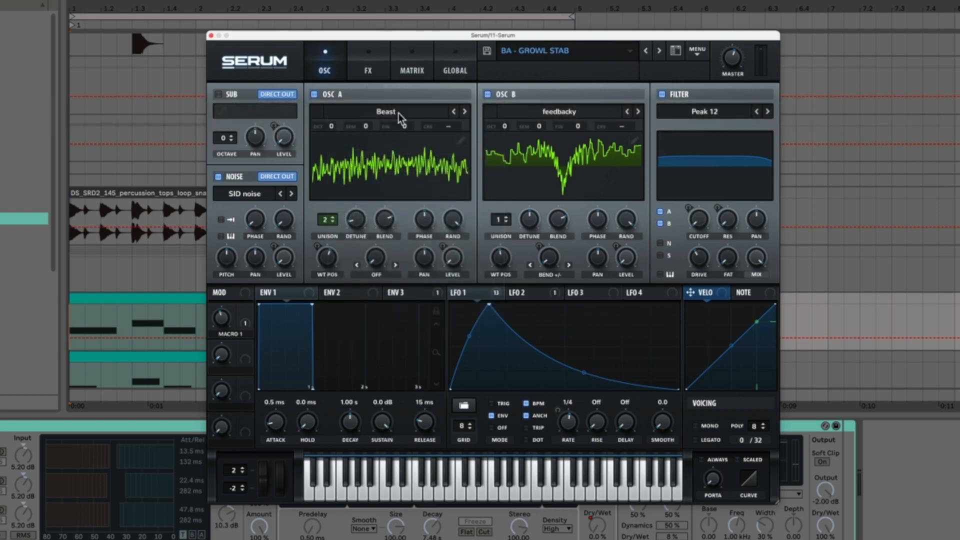
left_click(575, 113)
left_click(576, 113)
left_click(466, 292)
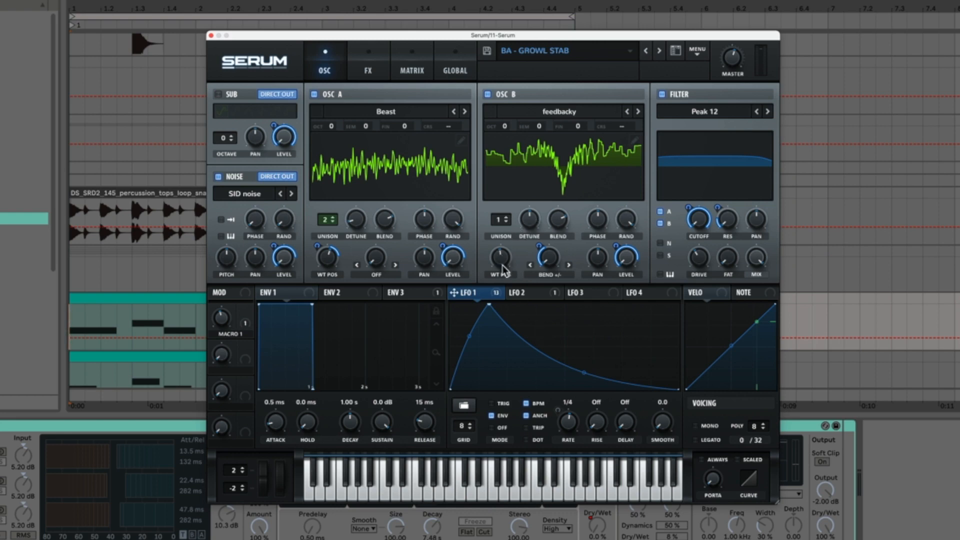
left_click(730, 116)
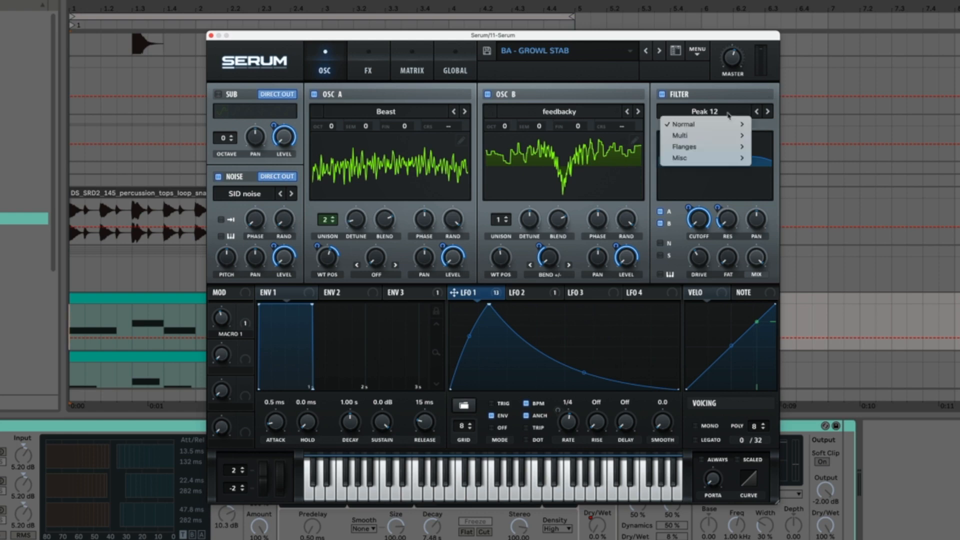
left_click(730, 115)
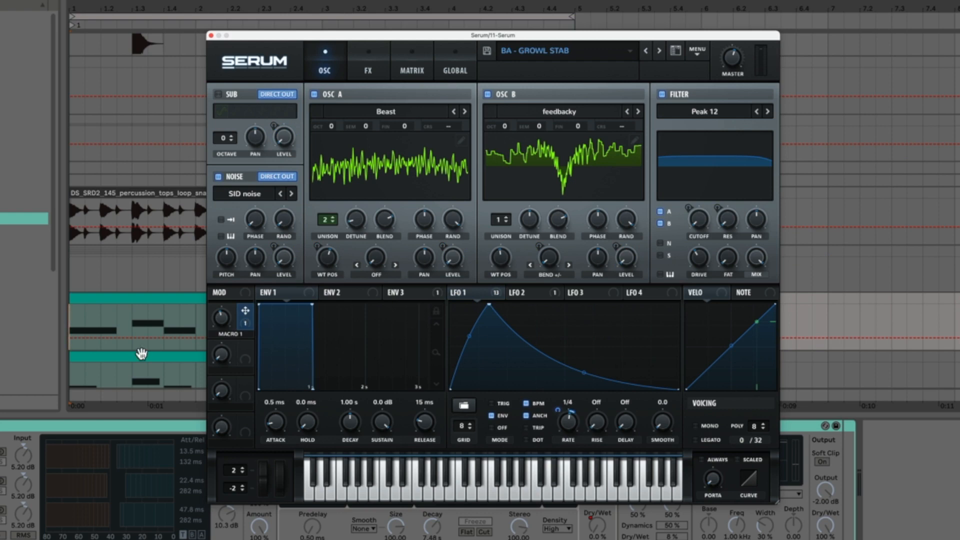
Review the patch's effects chain and its LFO 1 modulation, from Hyper/Dimension down to the effects filter, and audition the sound
left_click(369, 68)
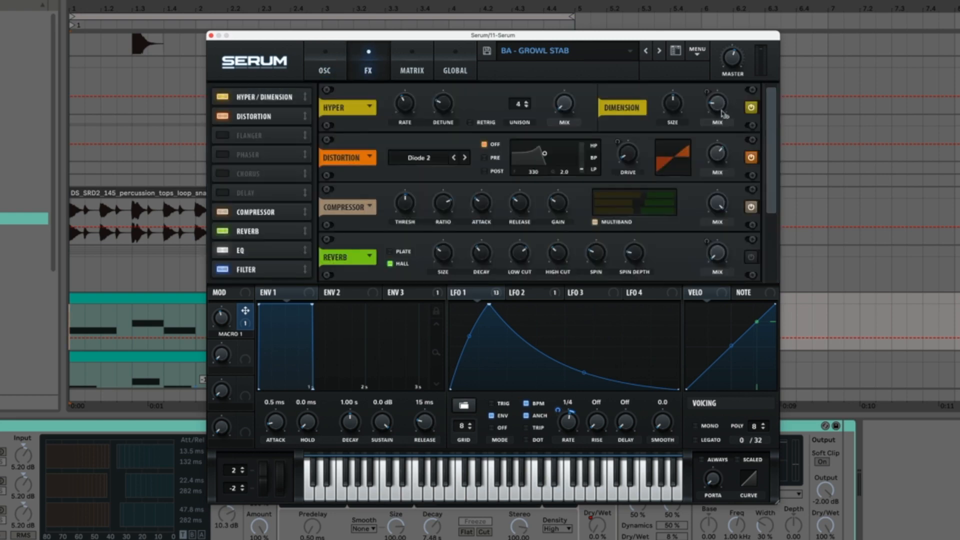
left_click(461, 297)
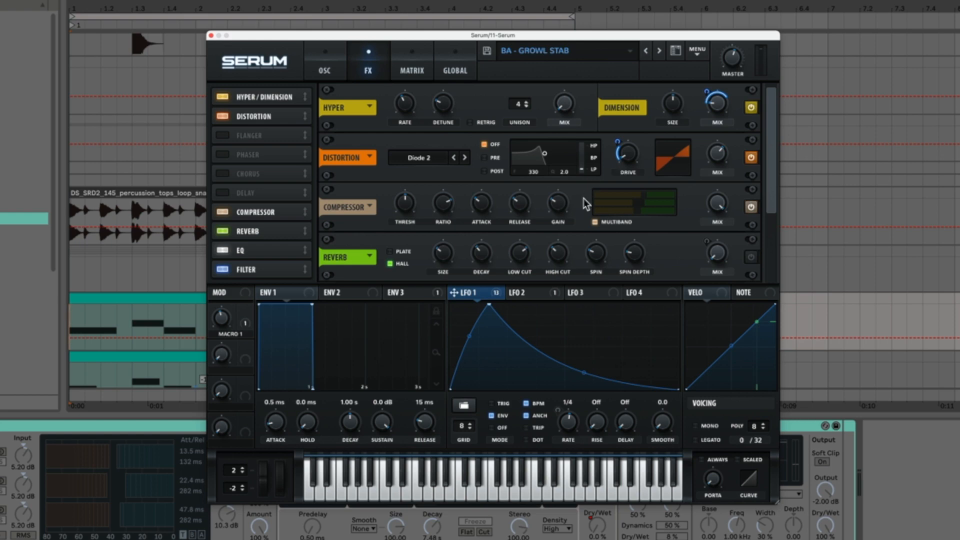
mouse_move(556, 205)
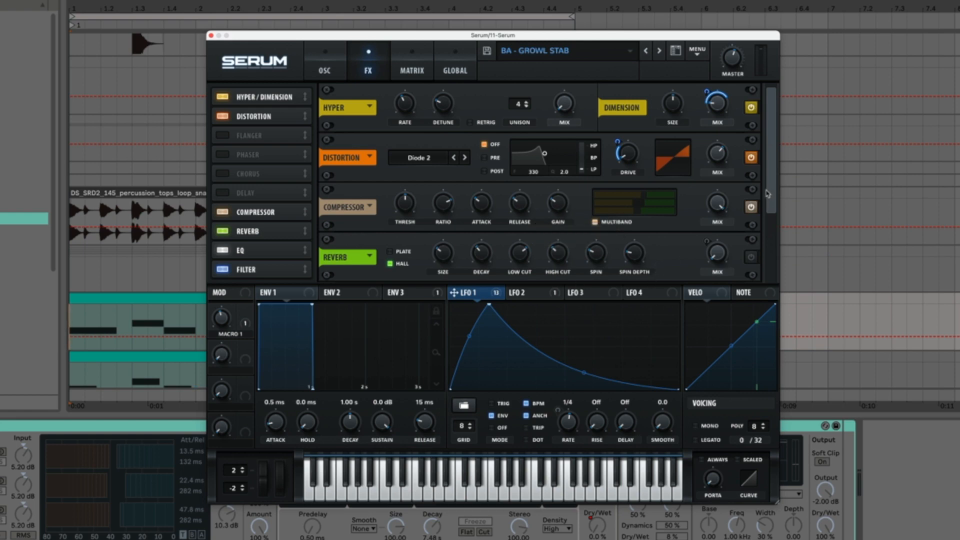
left_click_drag(769, 194, 768, 288)
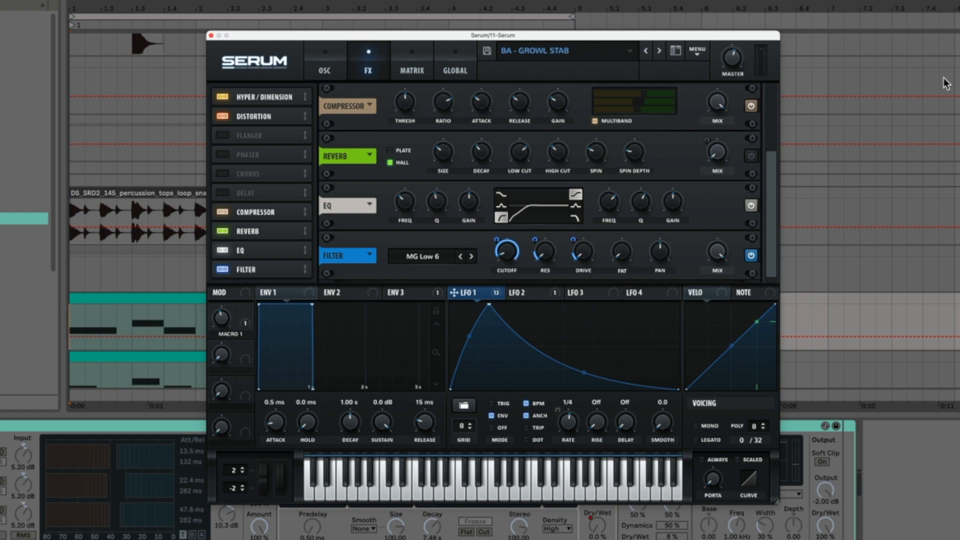
key("space")
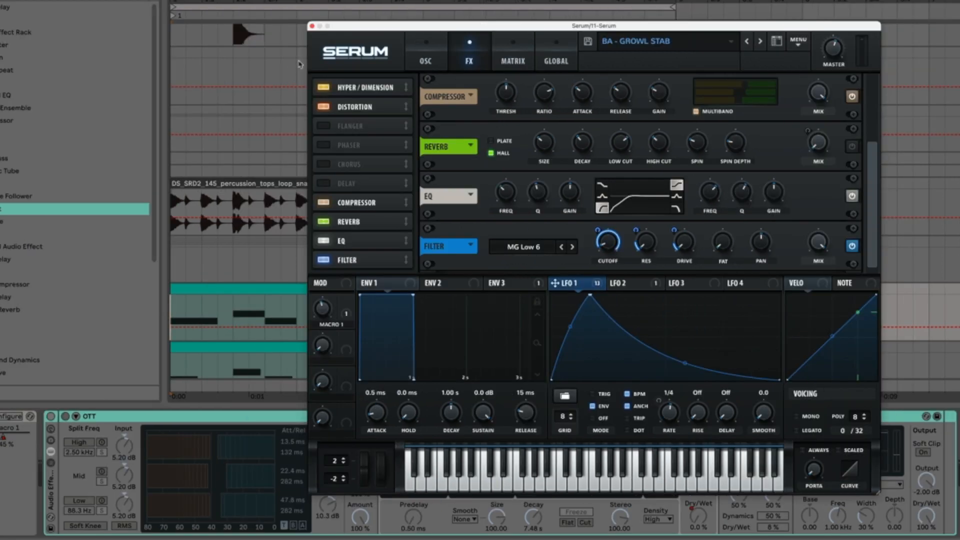
Close the Serum window, reactivate the effect rack and switch off its Saturator, Overdrive and Reverb
left_click(312, 26)
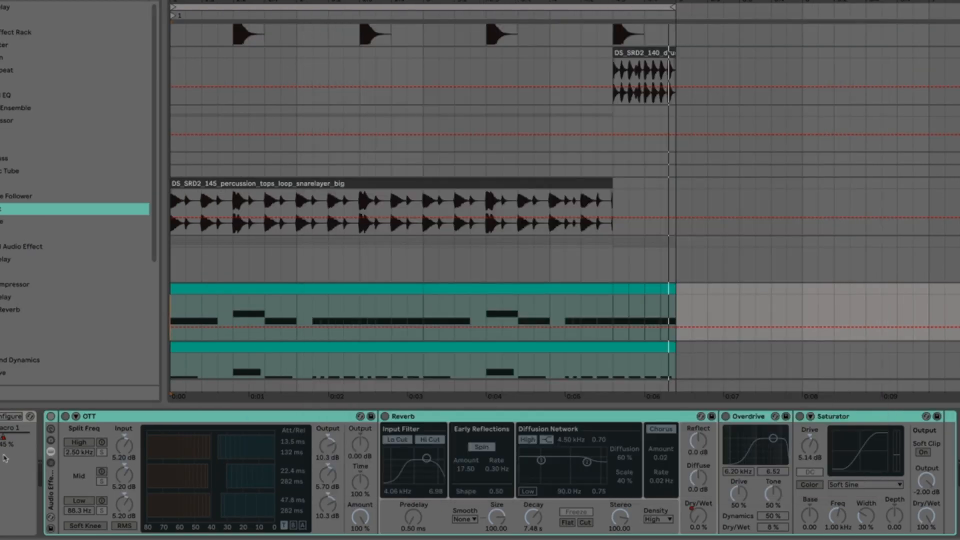
left_click(51, 415)
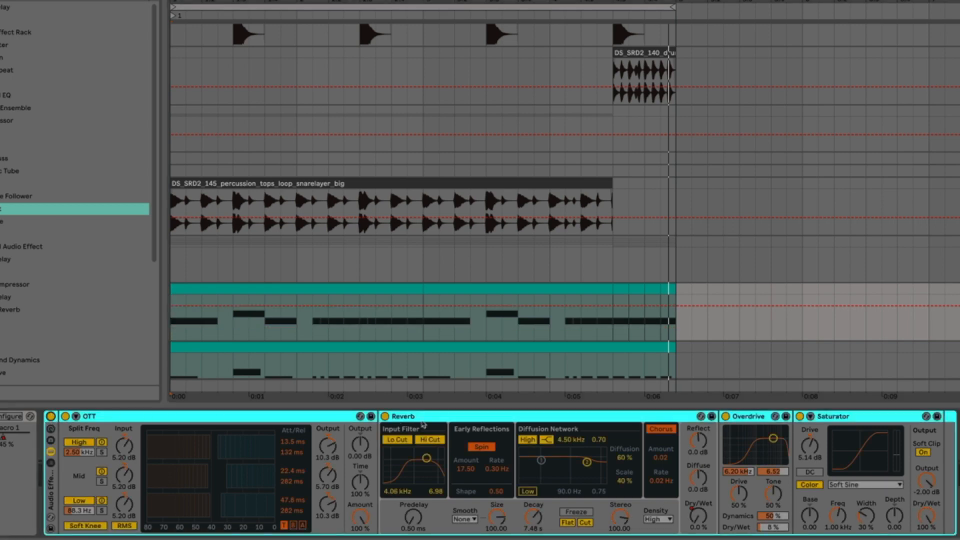
left_click(457, 421)
left_click(835, 420)
left_click(800, 416)
left_click(725, 417)
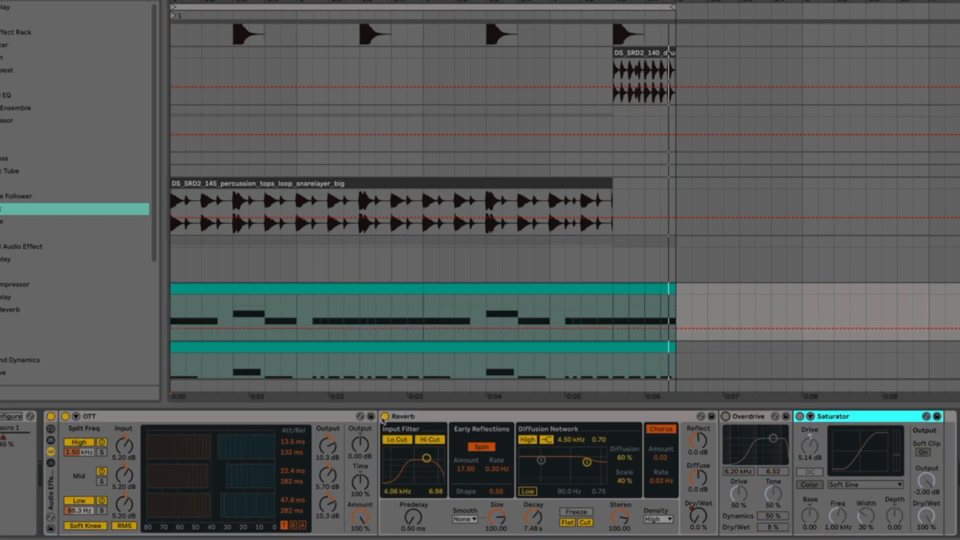
left_click(385, 417)
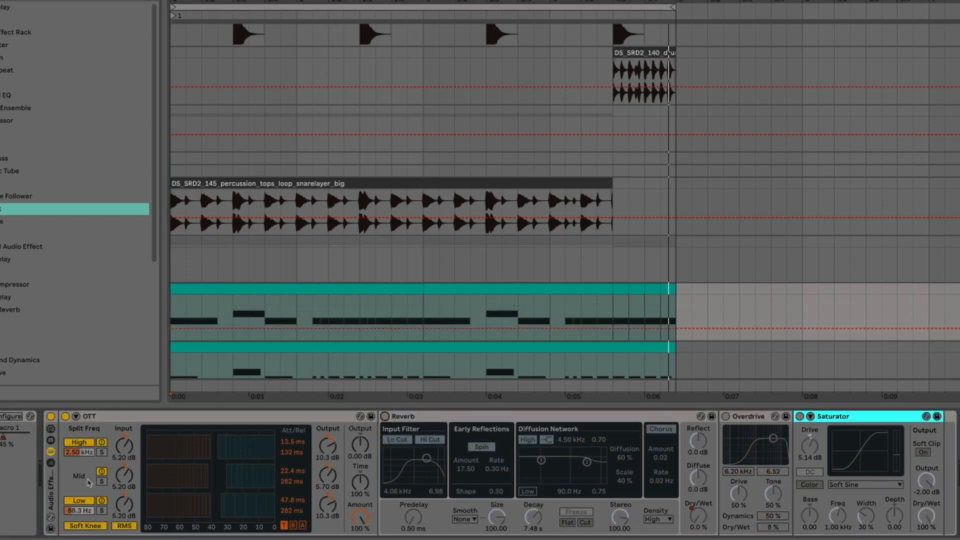
Play the bass from the start and compare it with OTT bypassed and enabled
left_click(179, 328)
key("space")
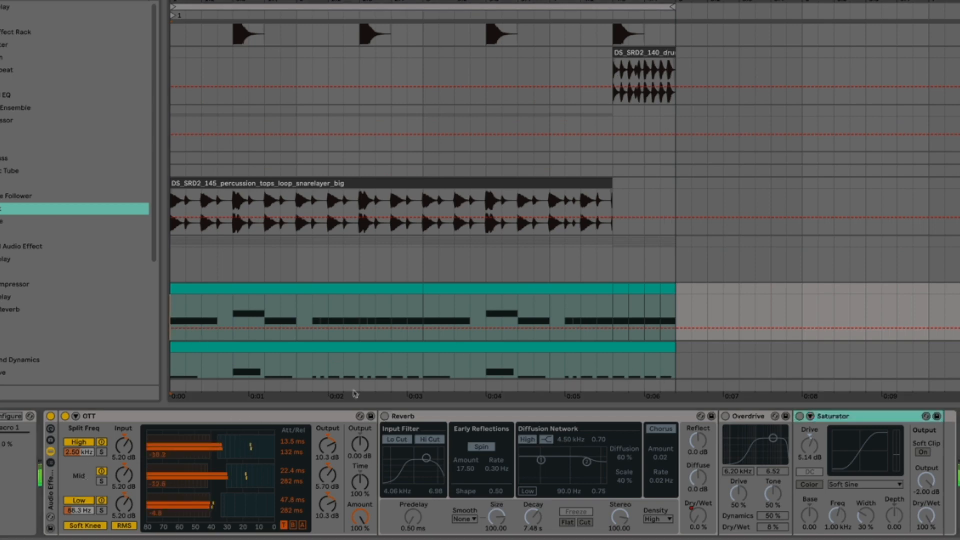
left_click(66, 417)
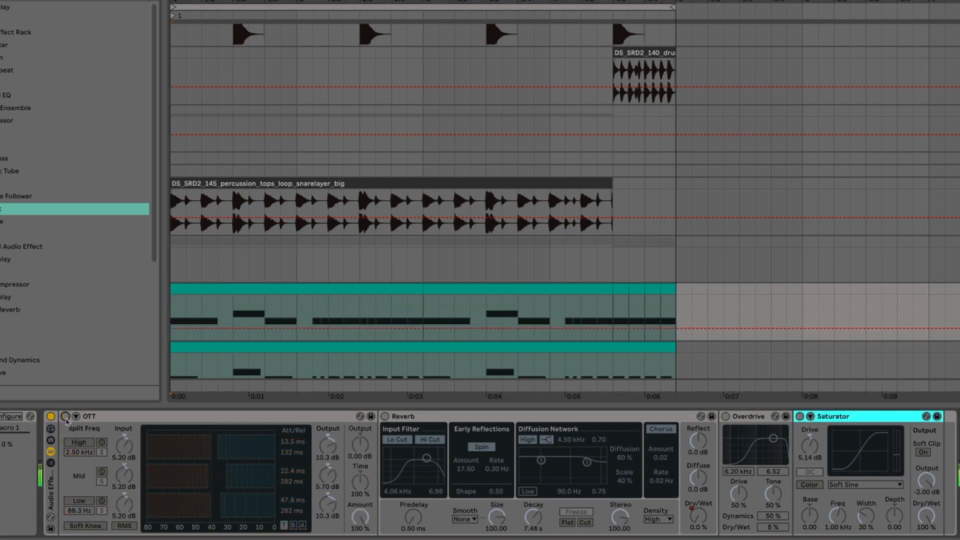
left_click(66, 417)
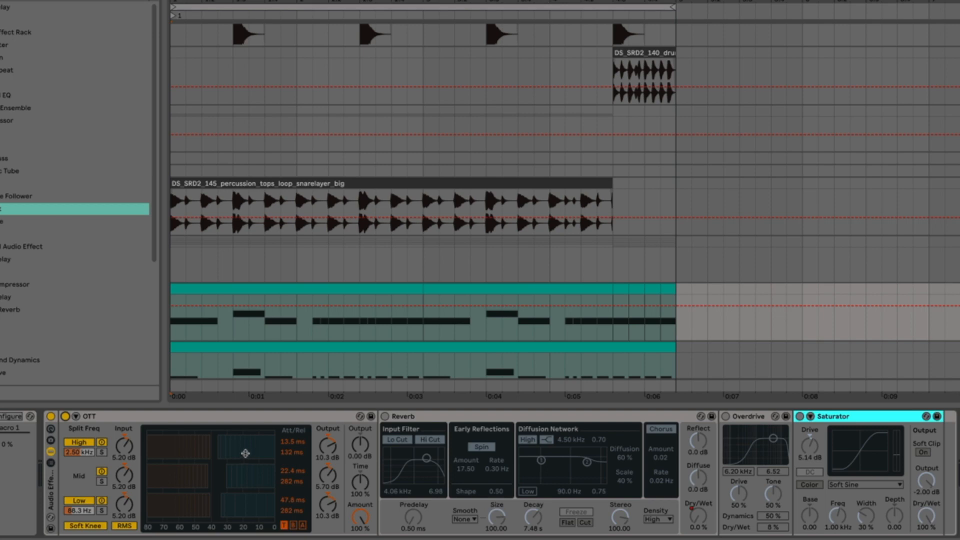
Re-enable the Reverb, show its Dry/Wet automation on the bass track and audition the bass from the start
left_click(384, 416)
left_click(174, 325)
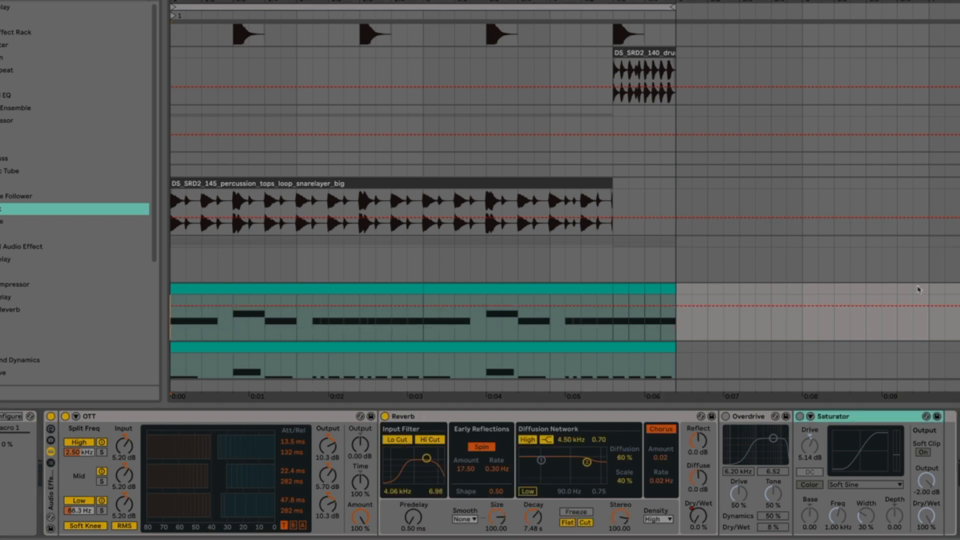
left_click(690, 506)
key("space")
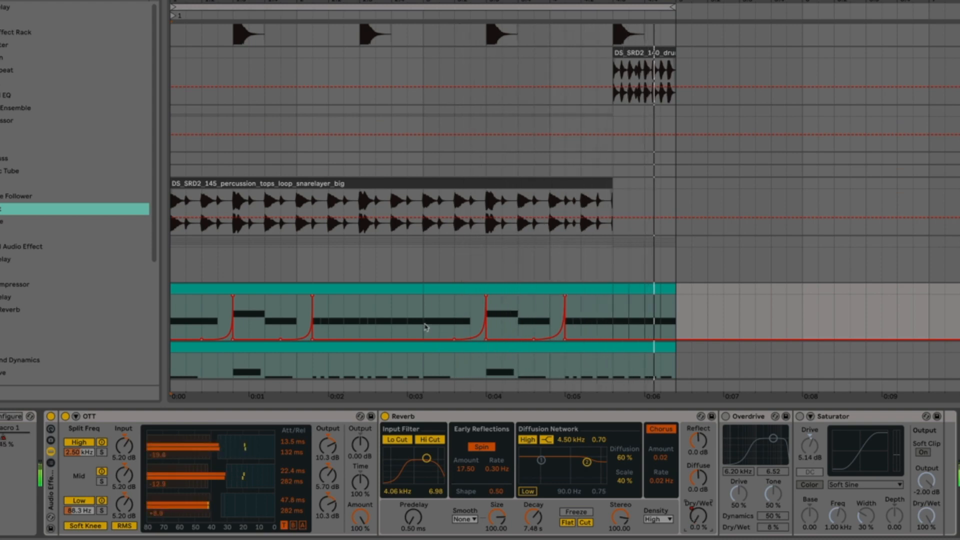
key("space")
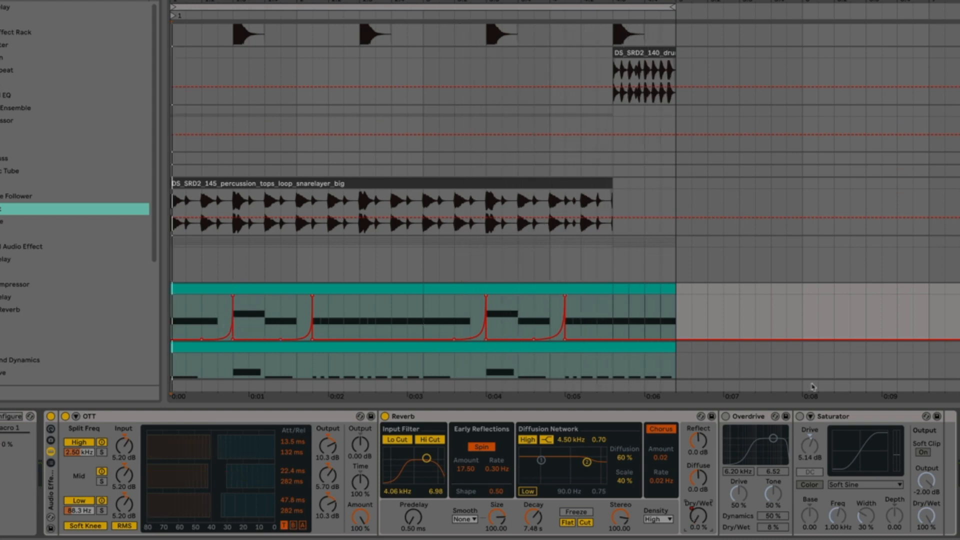
Switch the Overdrive and the Saturator back on one after the other, auditioning the bass after each
left_click(726, 417)
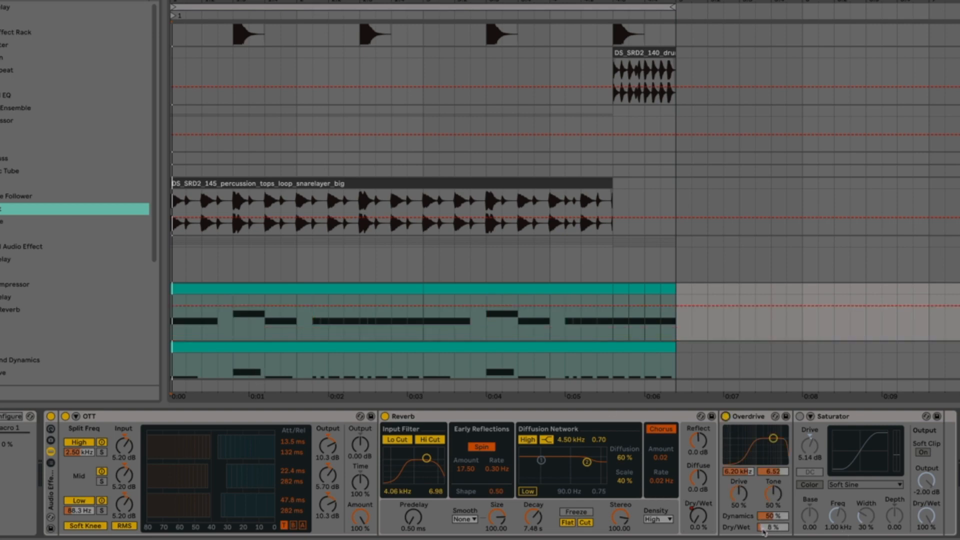
key("space")
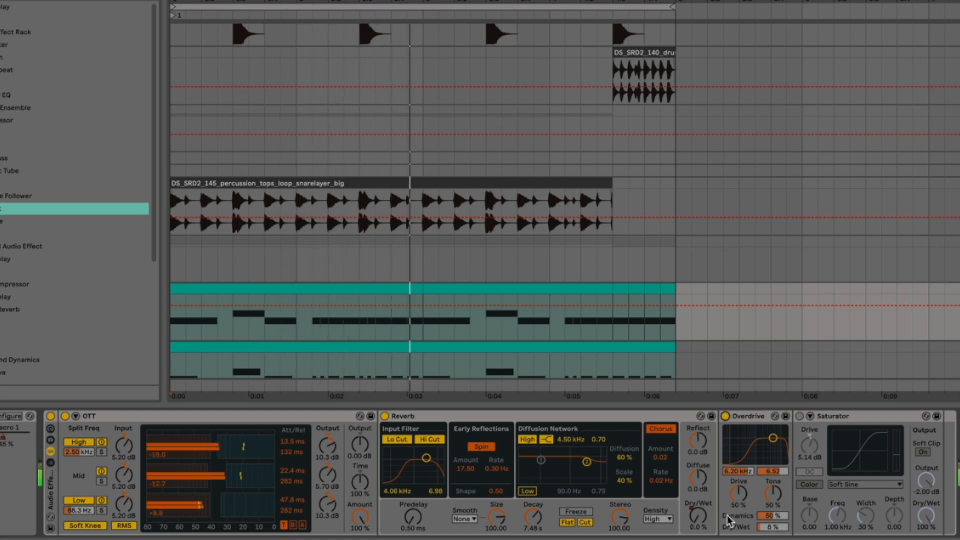
key("space")
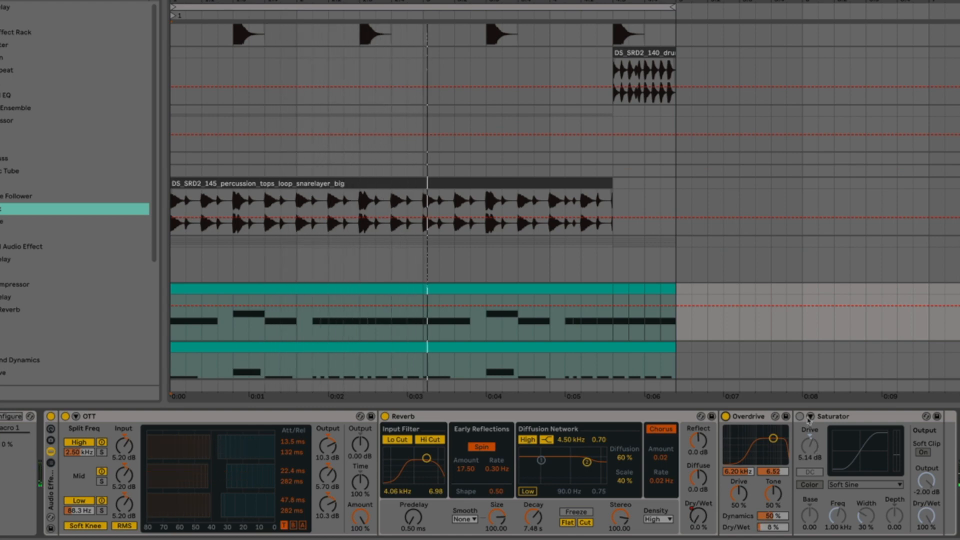
left_click(799, 416)
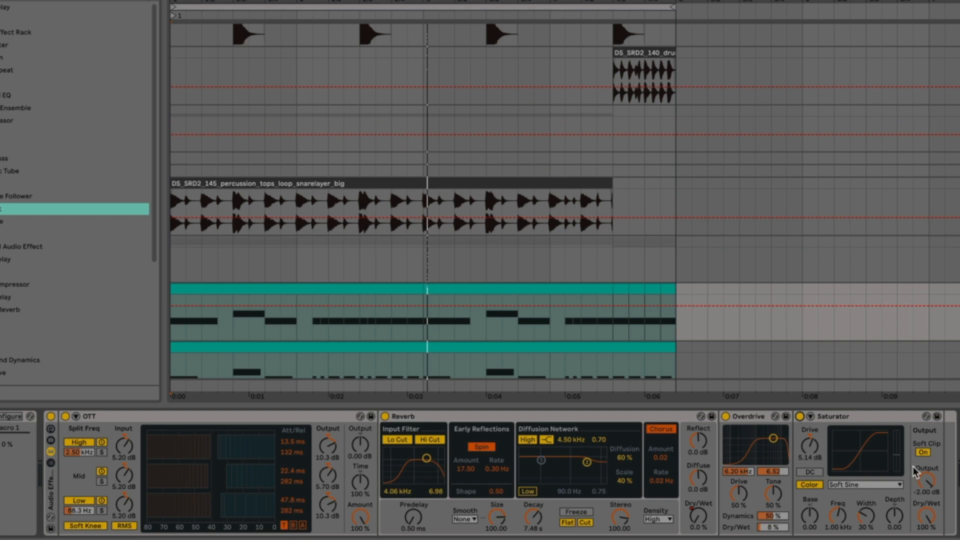
key("space")
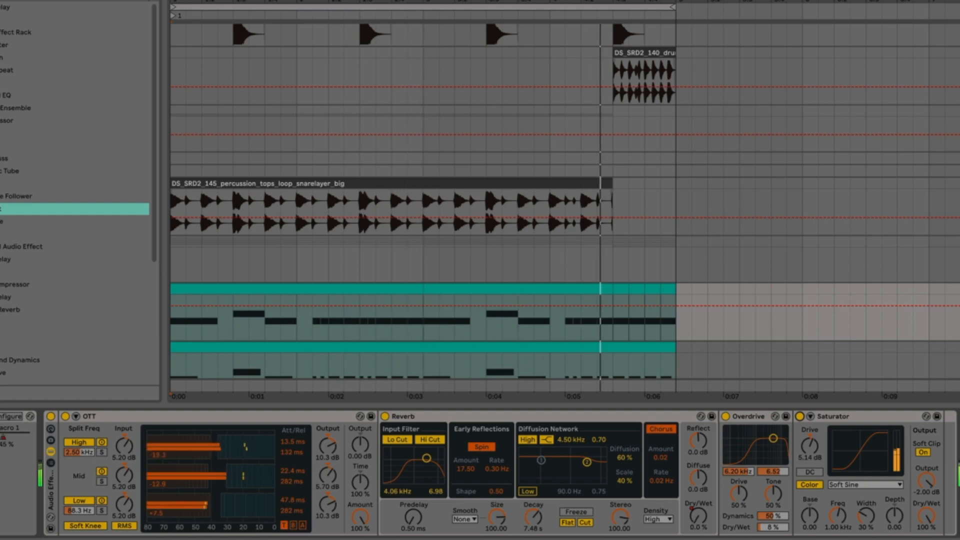
Play the loop with the complete effect chain active while looking over the bass, synth and FX layers
scroll(422, 200, "down", 8)
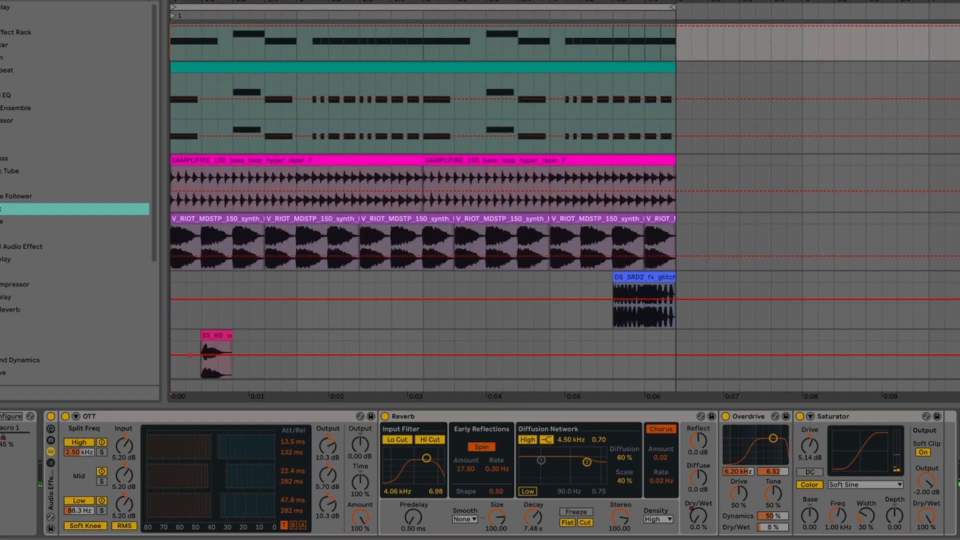
scroll(422, 200, "down", 3)
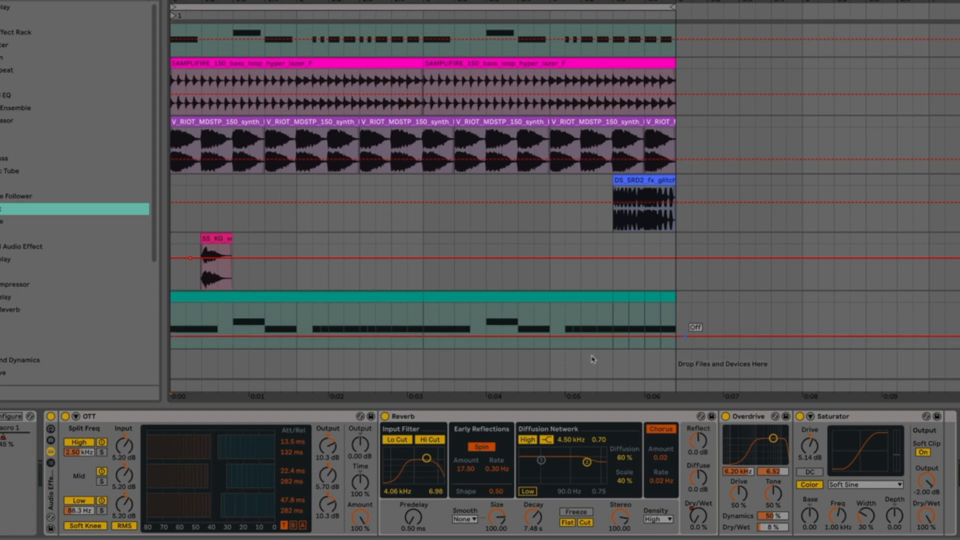
key("space")
scroll(858, 319, "up", 2)
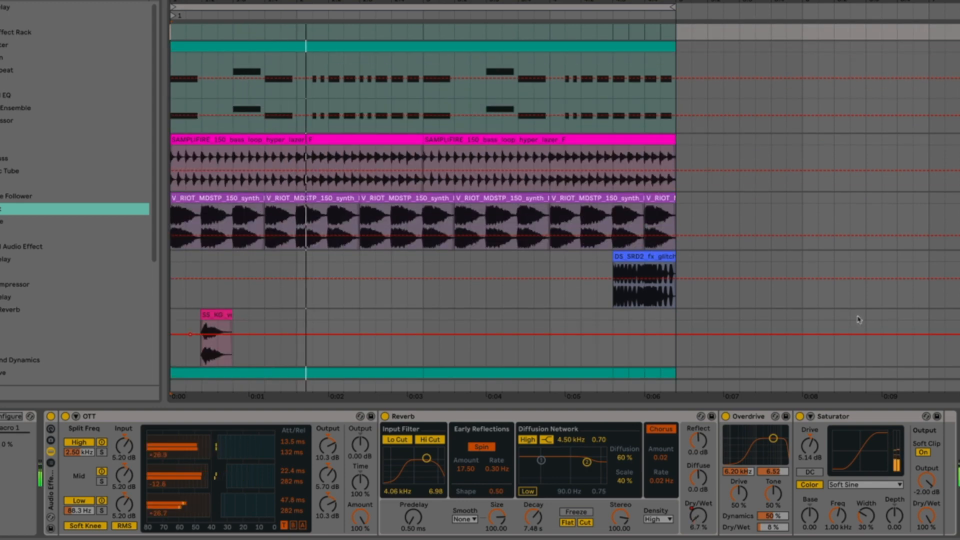
scroll(858, 319, "up", 3)
scroll(860, 319, "up", 2)
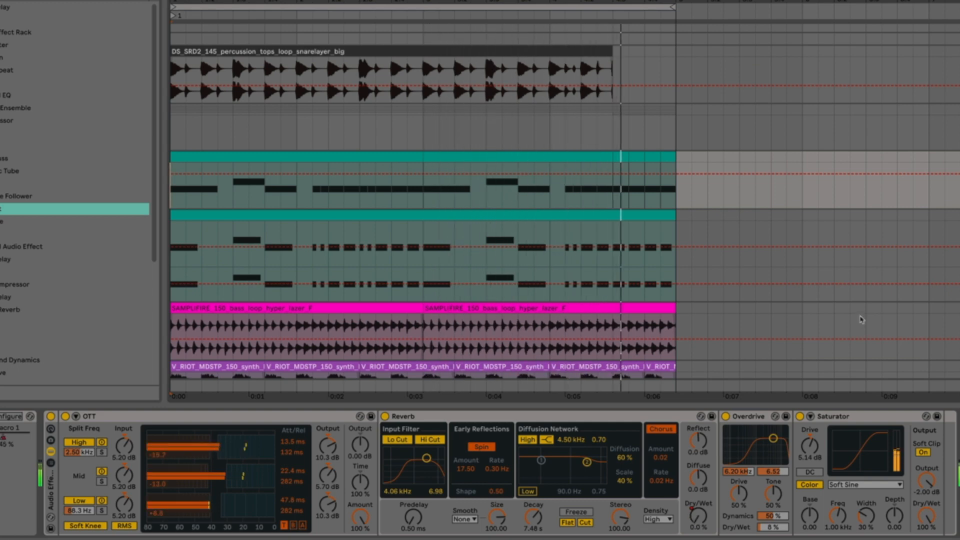
key("space")
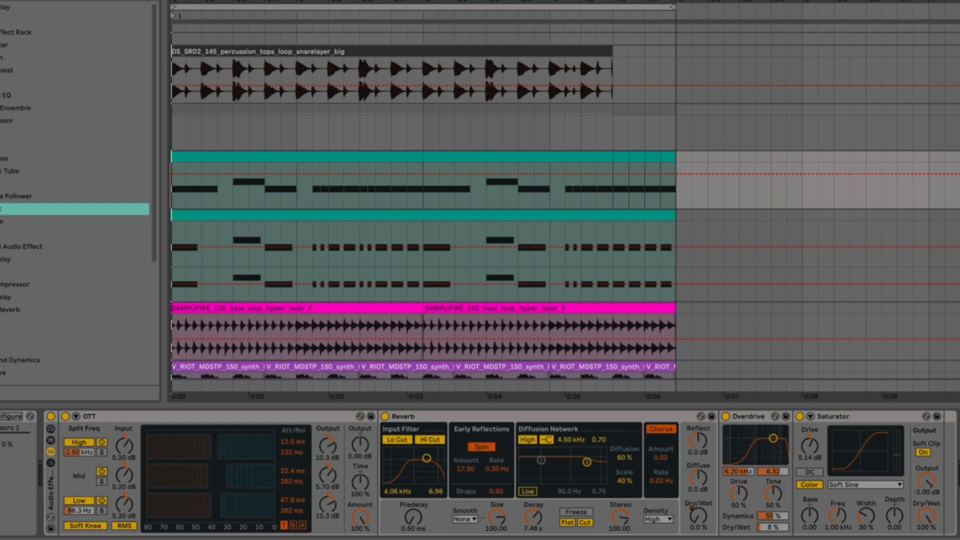
Hide the device view and play the loop while looking through all drum, bass, synth and FX tracks
key("ctrl+alt+l")
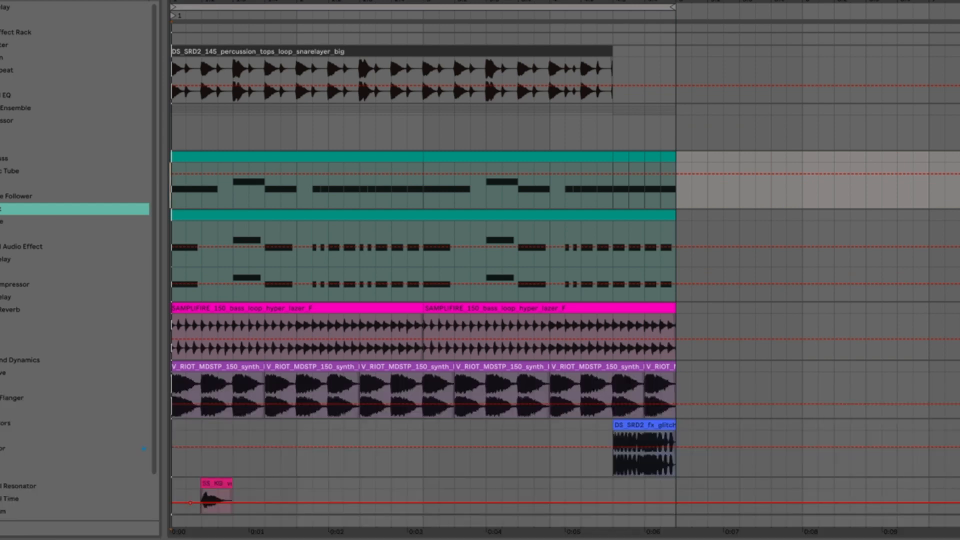
key("space")
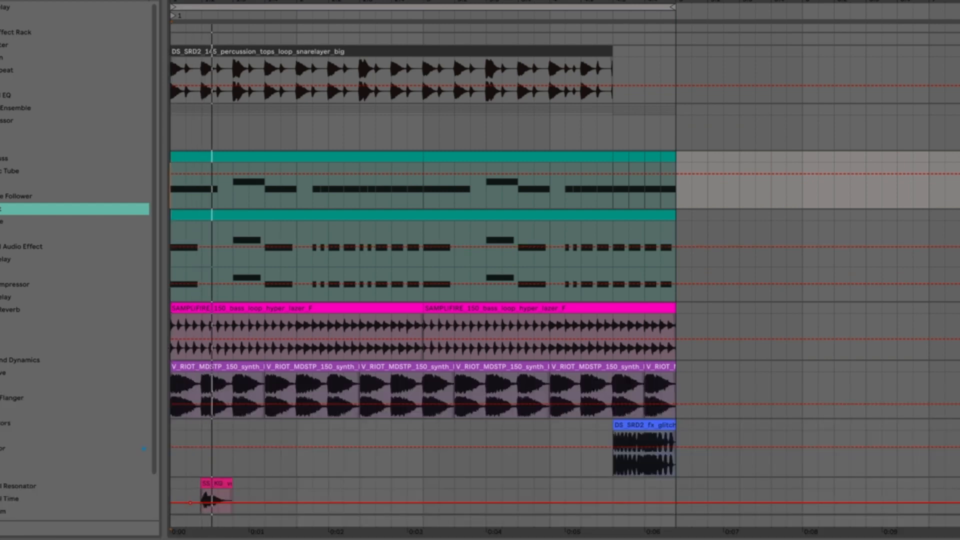
scroll(422, 270, "down", 2)
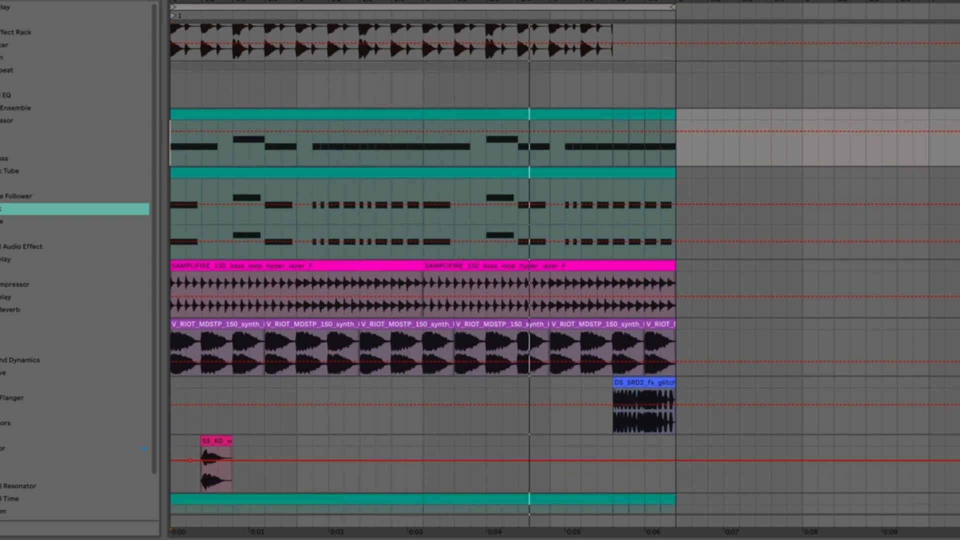
scroll(422, 270, "up", 6)
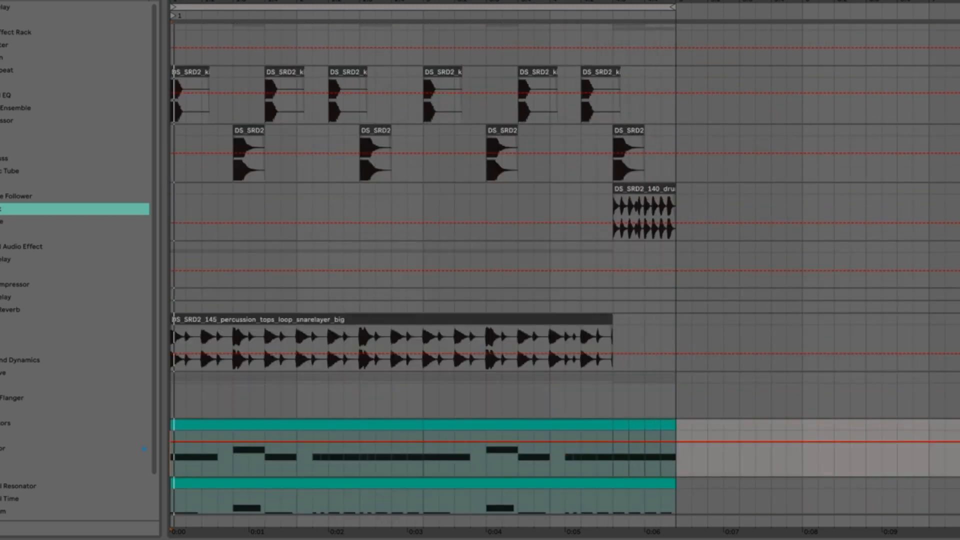